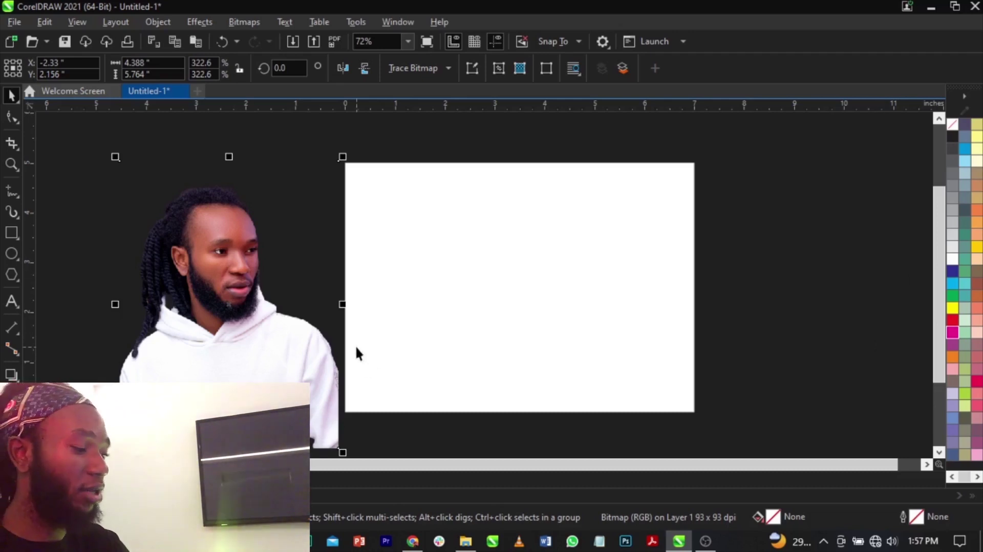
PowerClip the portrait photo inside the white 7 x 5 inch rectangle
{"action": "left_click", "coordinate": [808, 347]}
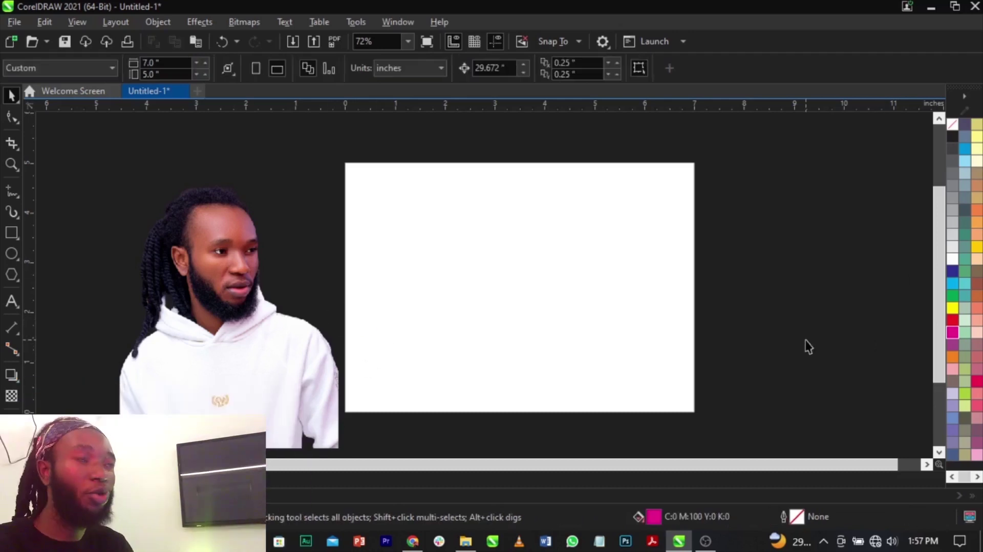
{"action": "left_click", "coordinate": [314, 330]}
{"action": "left_click", "coordinate": [772, 337]}
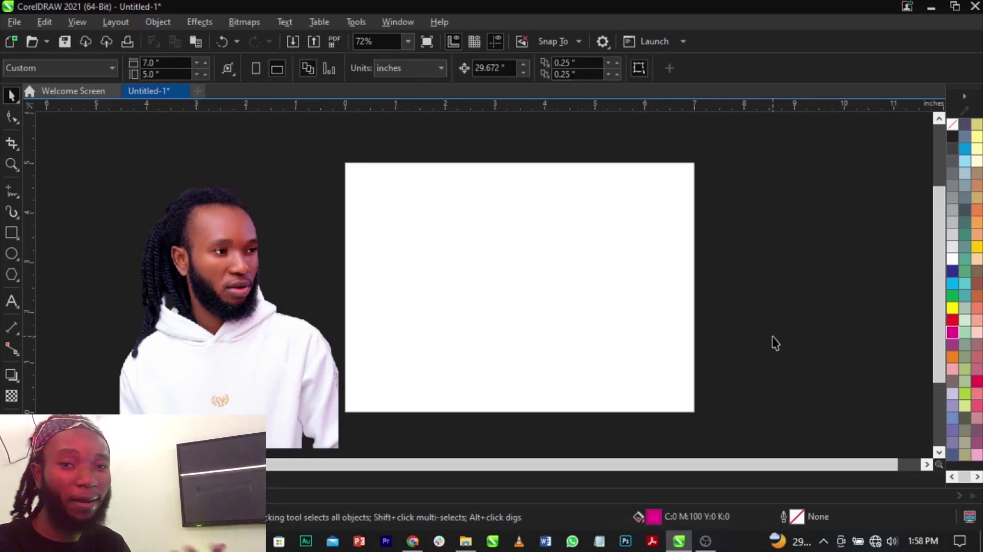
{"action": "left_click", "coordinate": [251, 392]}
{"action": "right_click", "coordinate": [264, 337]}
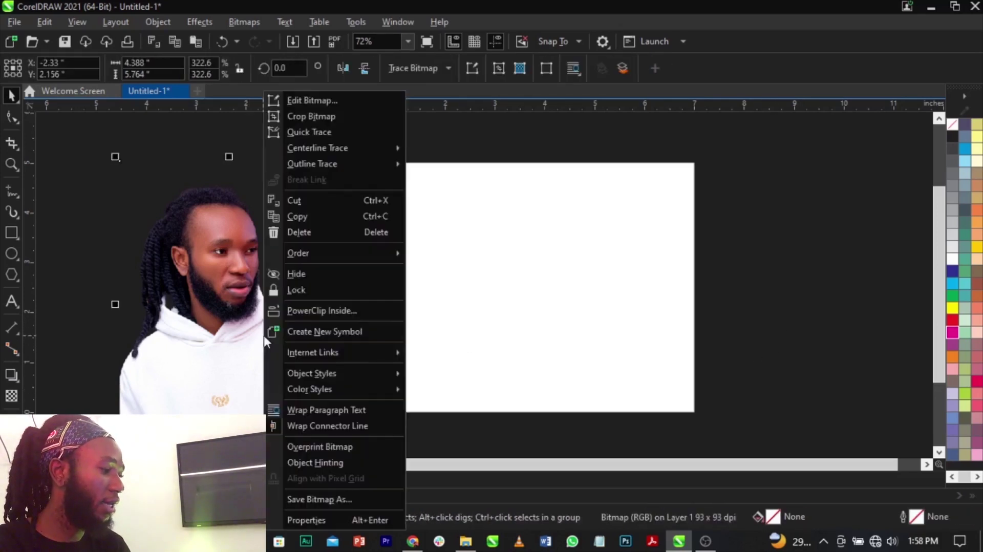
{"action": "left_click", "coordinate": [324, 309]}
{"action": "left_click", "coordinate": [497, 333]}
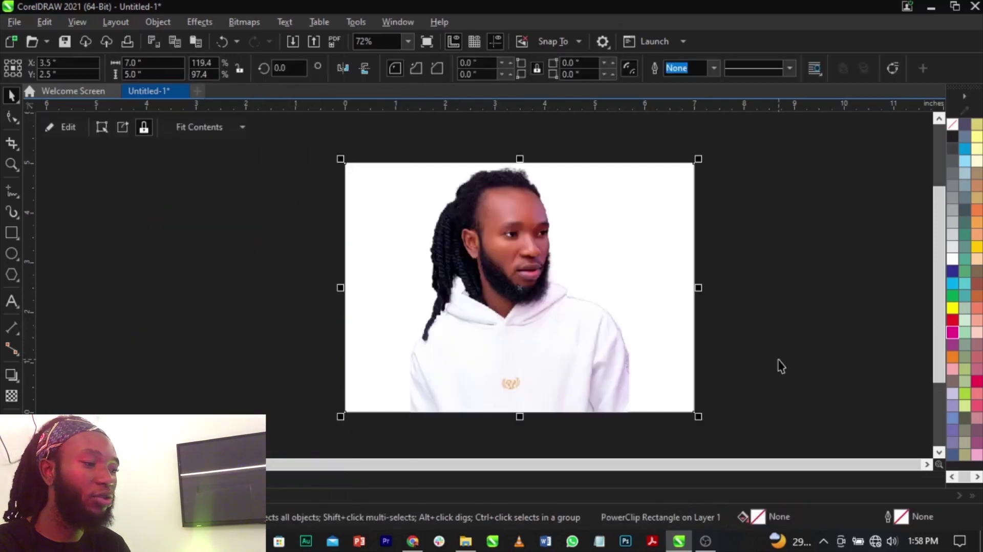
{"action": "left_click", "coordinate": [781, 366]}
Inside the frame, move the photo down slightly and scale it up to 404.7%
{"action": "double_click", "coordinate": [437, 283]}
{"action": "left_click", "coordinate": [527, 273]}
{"action": "left_click_drag", "start_coordinate": [526, 273], "coordinate": [536, 300]}
{"action": "left_click_drag", "start_coordinate": [643, 165], "coordinate": [676, 151]}
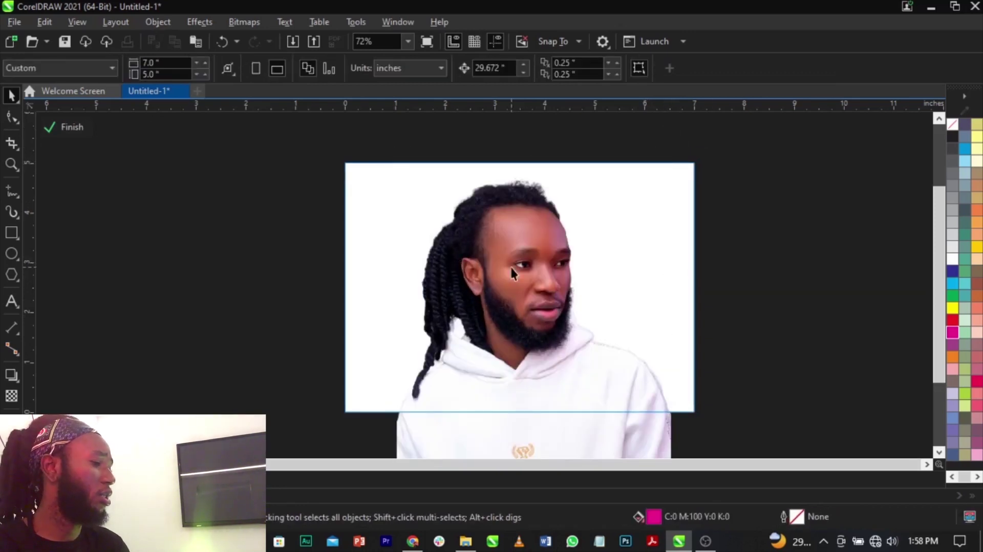
{"action": "left_click", "coordinate": [521, 273]}
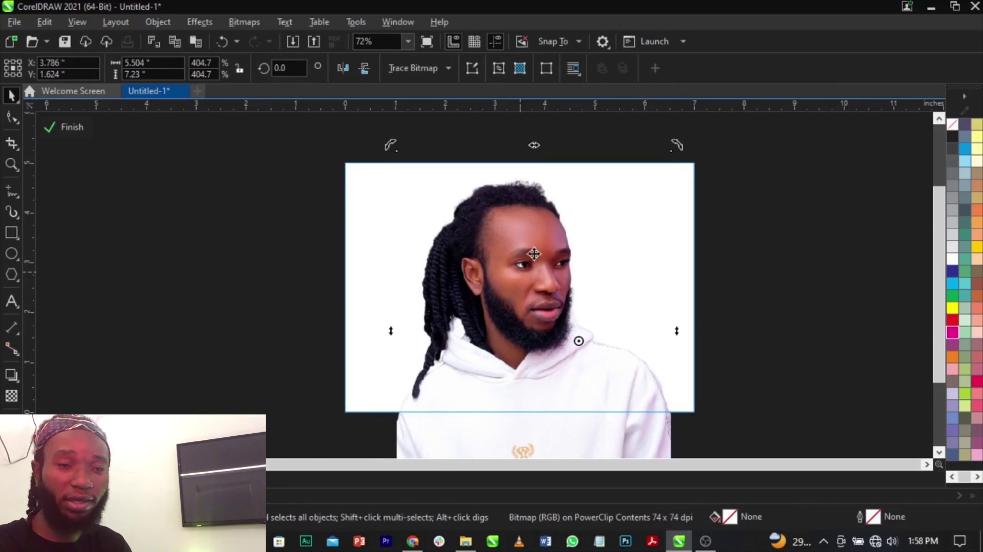
Convert the clipped portrait to Grayscale (8-bit)
{"action": "left_click", "coordinate": [248, 23]}
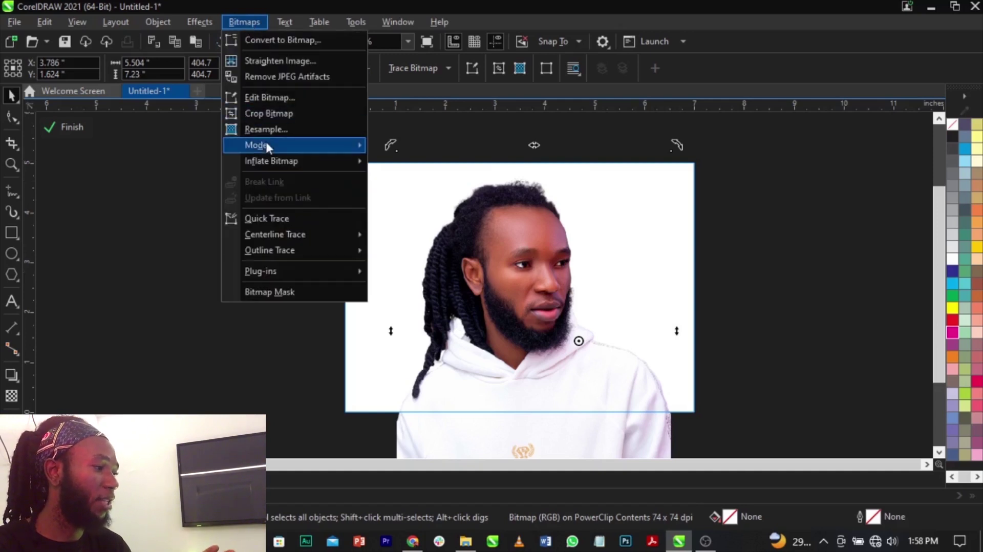
{"action": "mouse_move", "coordinate": [266, 146]}
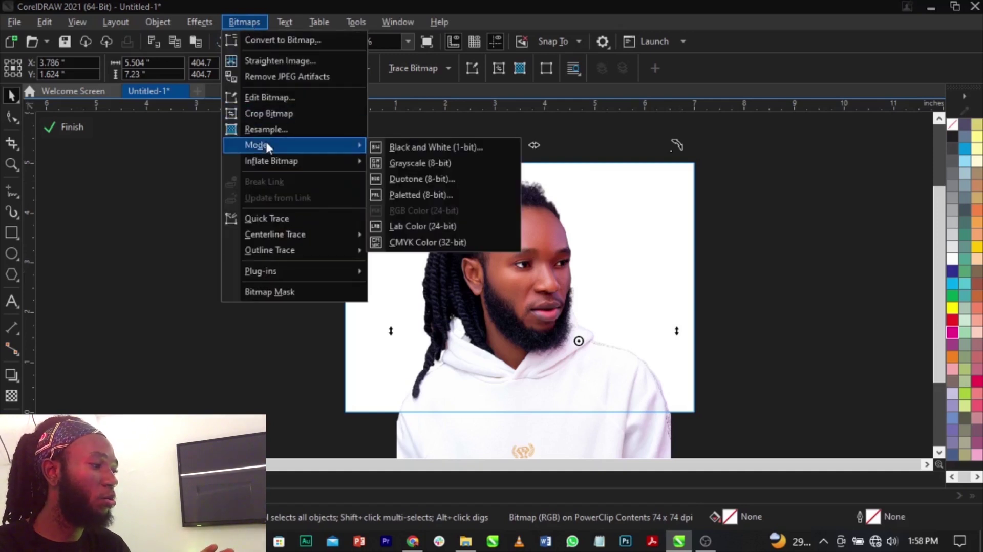
{"action": "left_click", "coordinate": [407, 163]}
{"action": "left_click", "coordinate": [827, 318]}
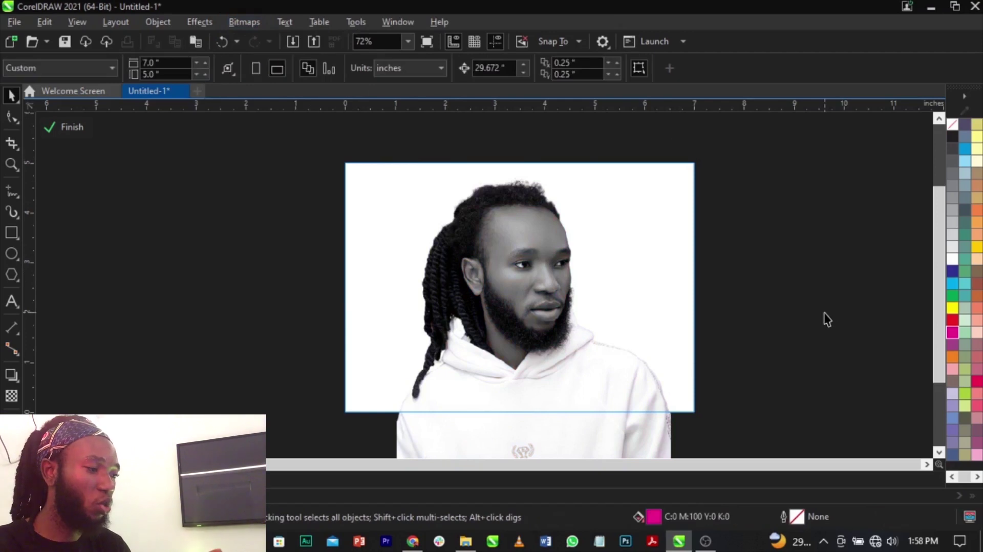
Finish editing the PowerClip and fill the frame rectangle with black
{"action": "left_click", "coordinate": [72, 128]}
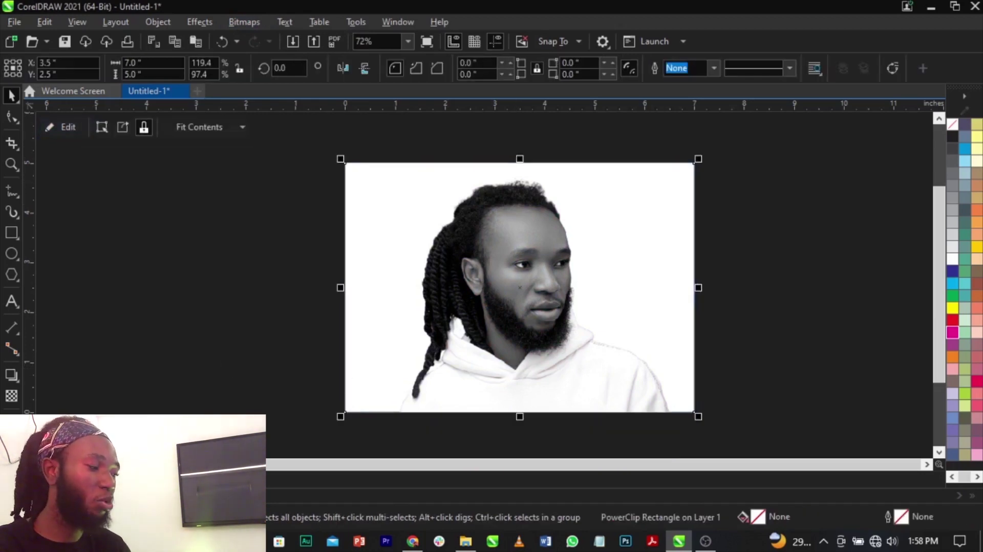
{"action": "left_click", "coordinate": [953, 136]}
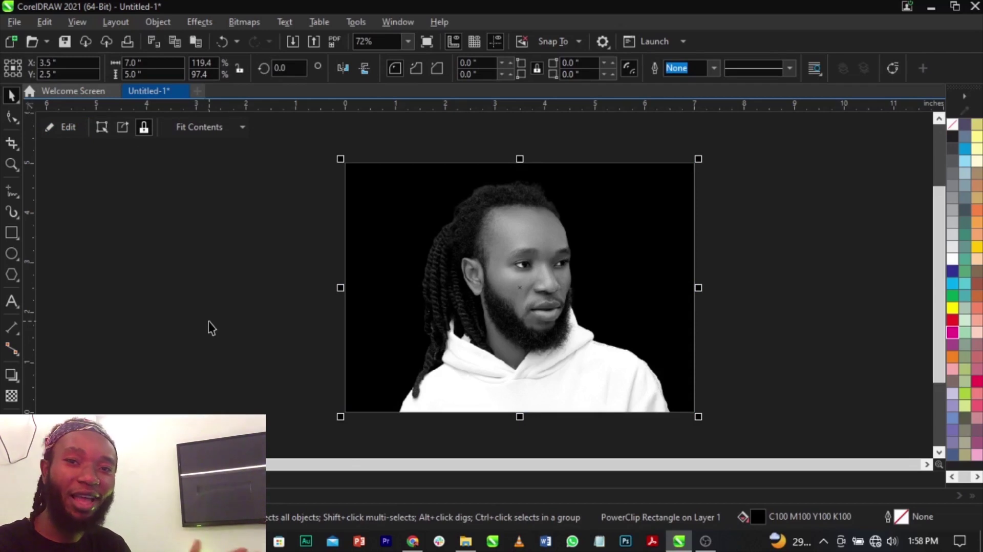
{"action": "left_click", "coordinate": [208, 321]}
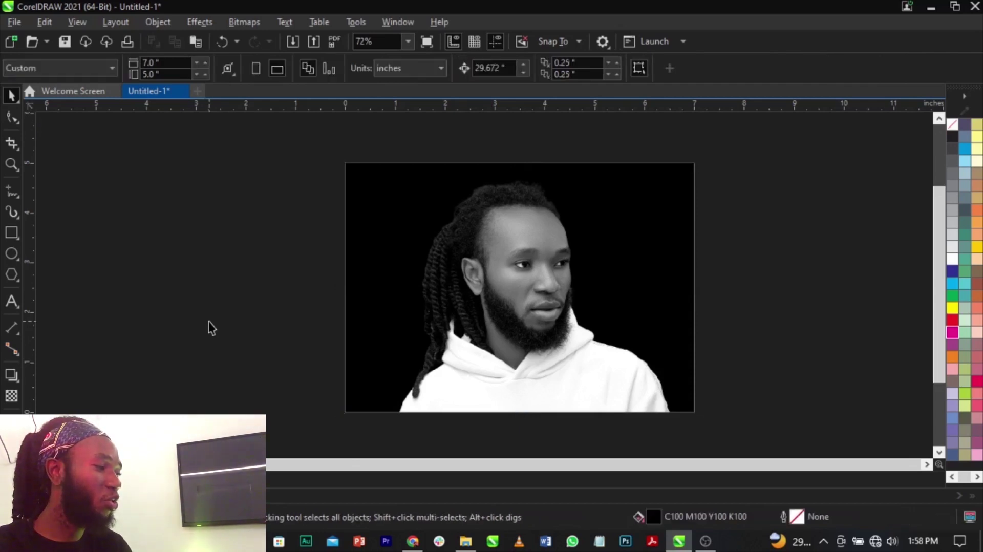
Draw a blue rectangle over the left half of the frame
{"action": "left_click", "coordinate": [10, 234]}
{"action": "left_click_drag", "start_coordinate": [345, 164], "coordinate": [520, 412]}
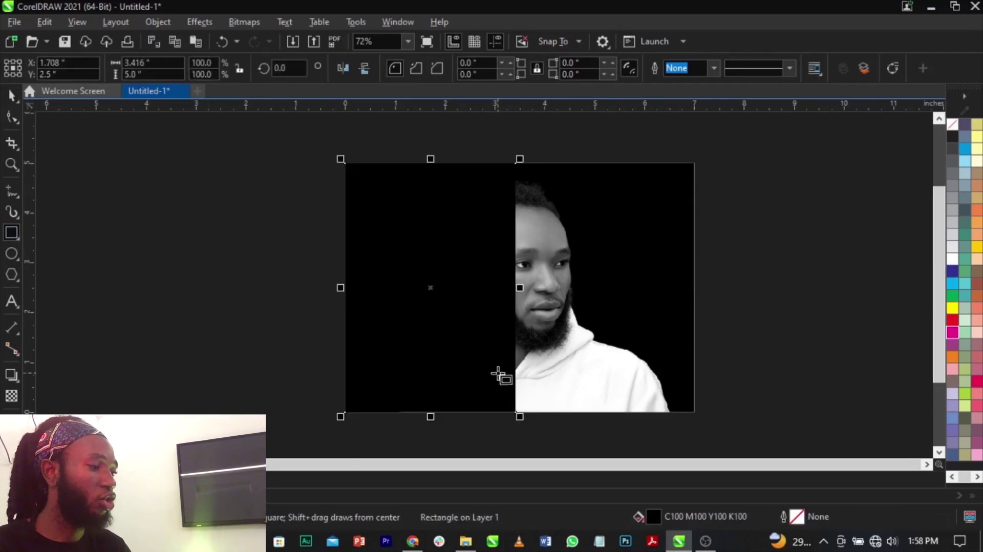
{"action": "key", "text": "space"}
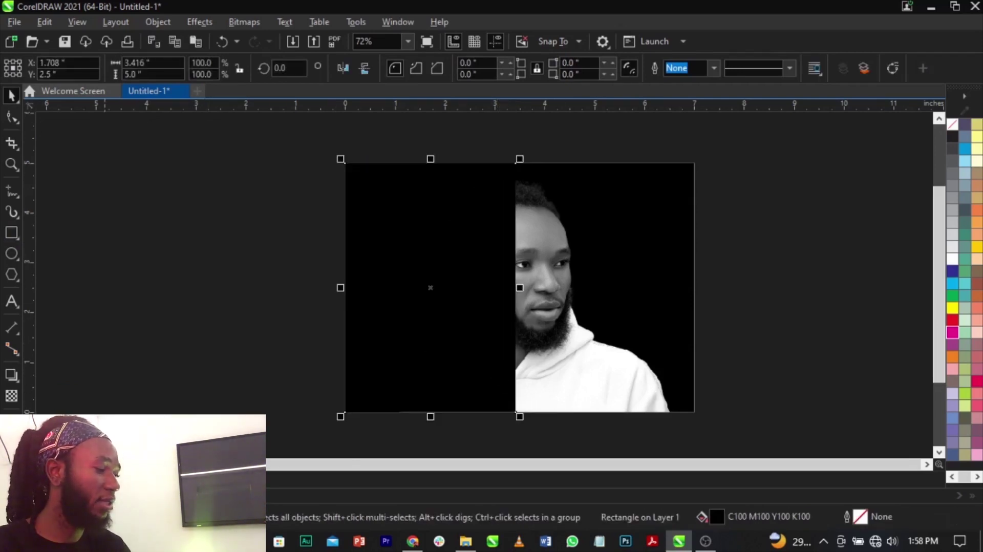
{"action": "left_click", "coordinate": [953, 272]}
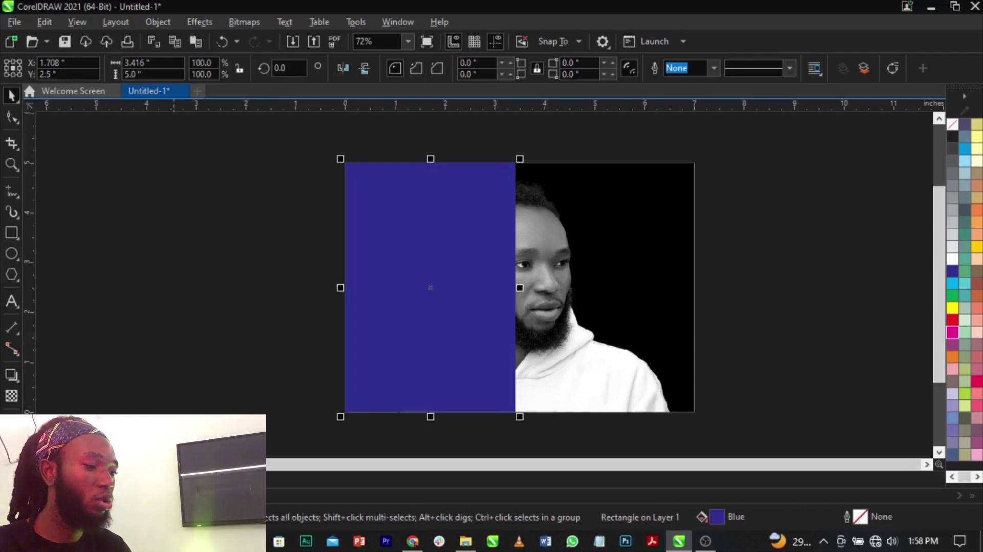
Add a mirrored copy on the right, widen both to 7.0", and fill it magenta
{"action": "left_click_drag", "start_coordinate": [343, 289], "coordinate": [524, 299]}
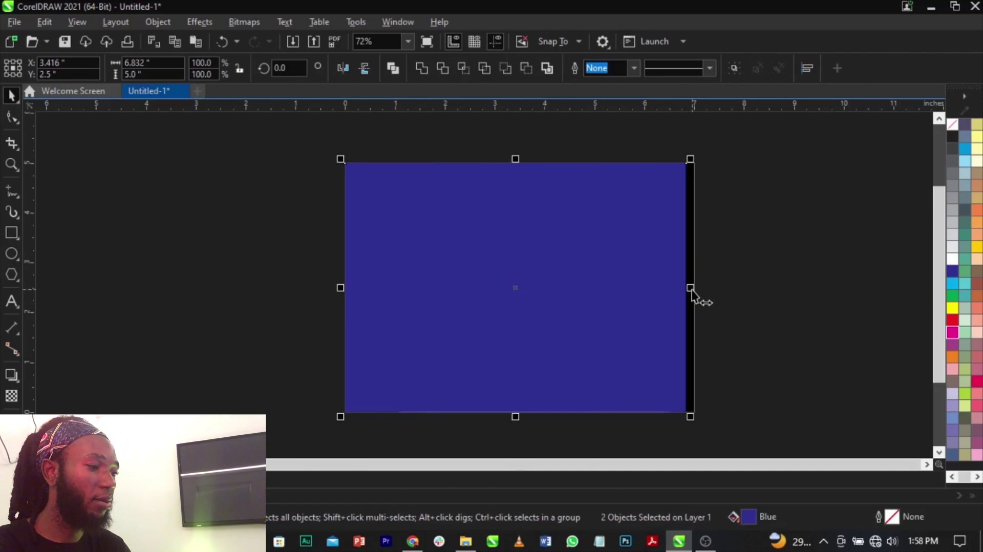
{"action": "left_click_drag", "start_coordinate": [692, 287], "coordinate": [695, 296]}
{"action": "left_click", "coordinate": [640, 297]}
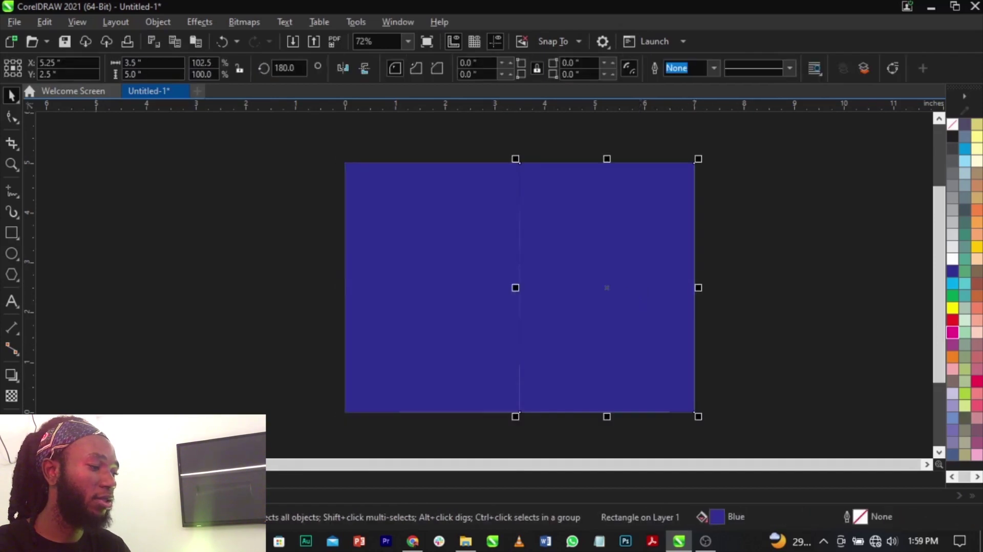
{"action": "left_click", "coordinate": [951, 333]}
{"action": "left_click", "coordinate": [860, 340]}
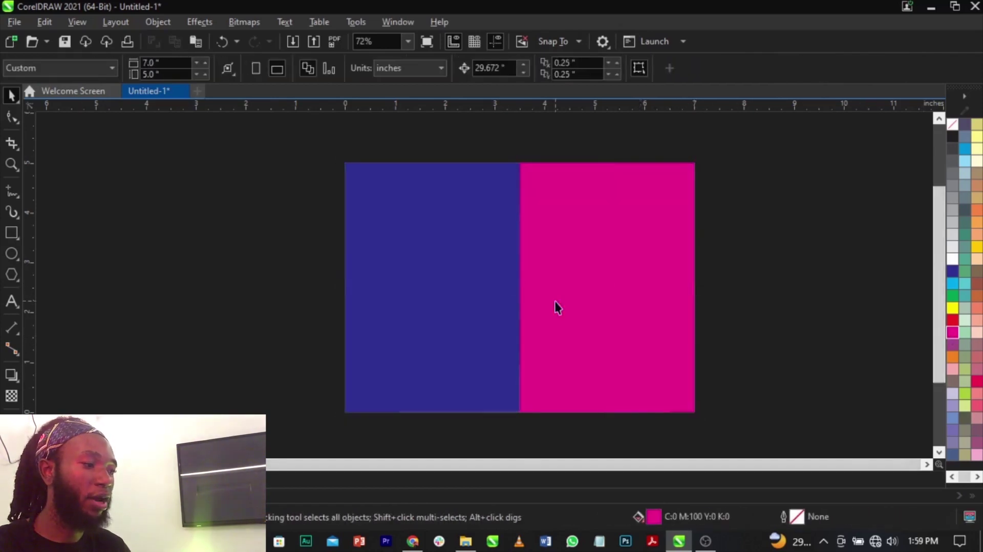
{"action": "left_click", "coordinate": [555, 302]}
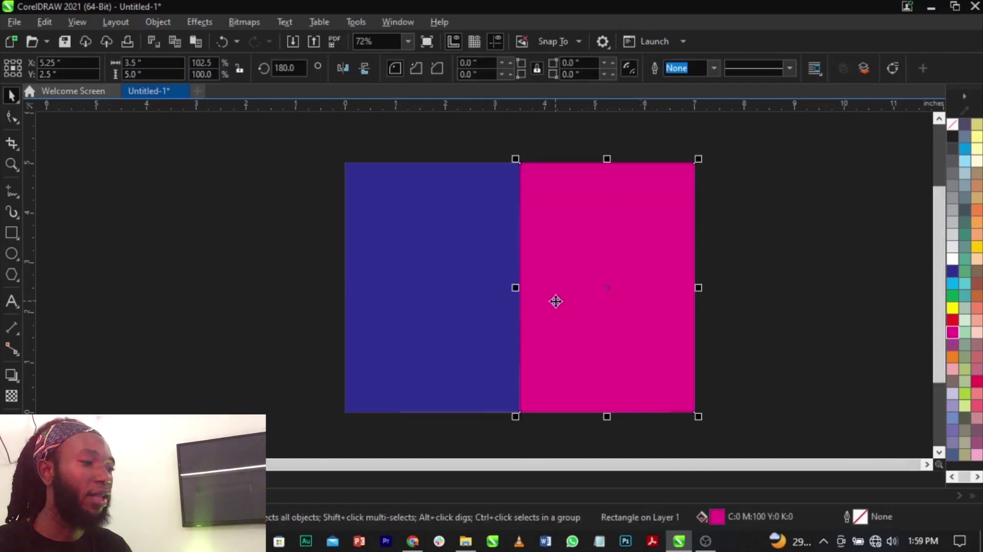
Apply gradient transparency to the magenta and blue rectangles, fading toward the center
{"action": "left_click", "coordinate": [11, 396]}
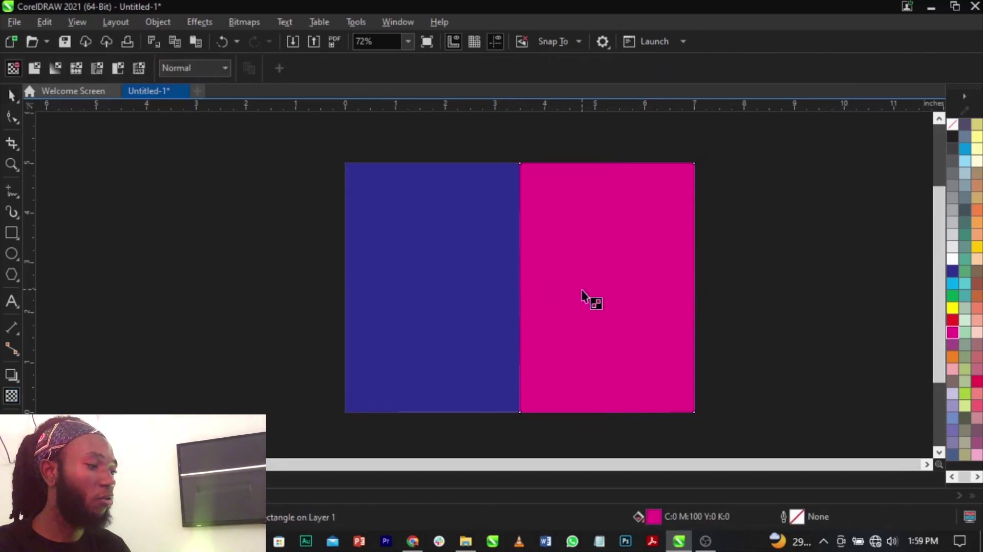
{"action": "left_click_drag", "start_coordinate": [582, 289], "coordinate": [518, 289]}
{"action": "left_click", "coordinate": [461, 301]}
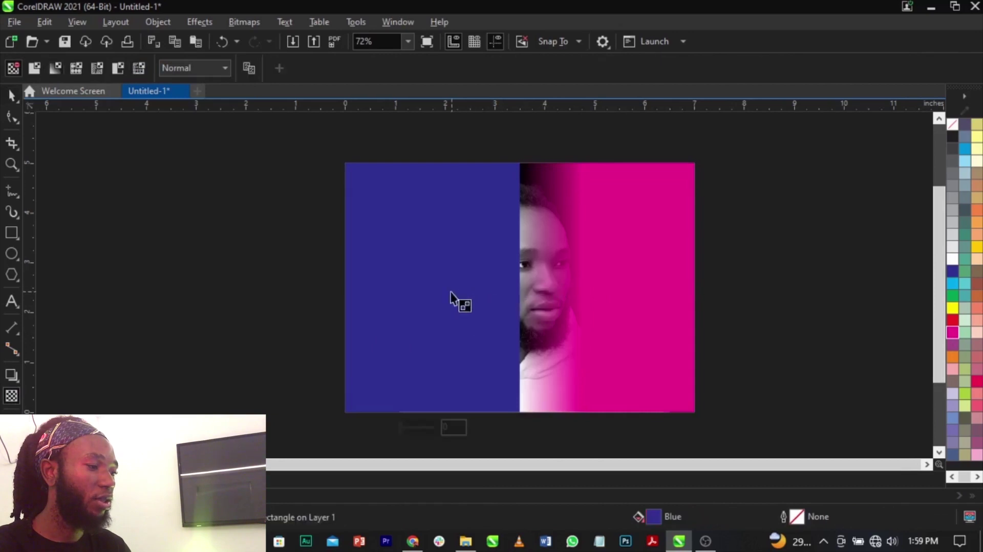
{"action": "left_click_drag", "start_coordinate": [448, 292], "coordinate": [515, 292]}
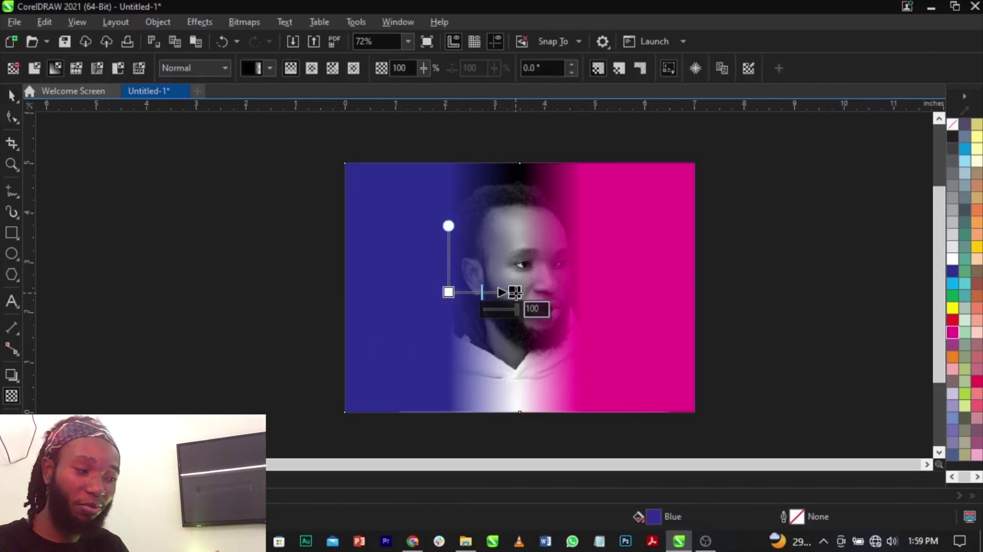
{"action": "key", "text": "space"}
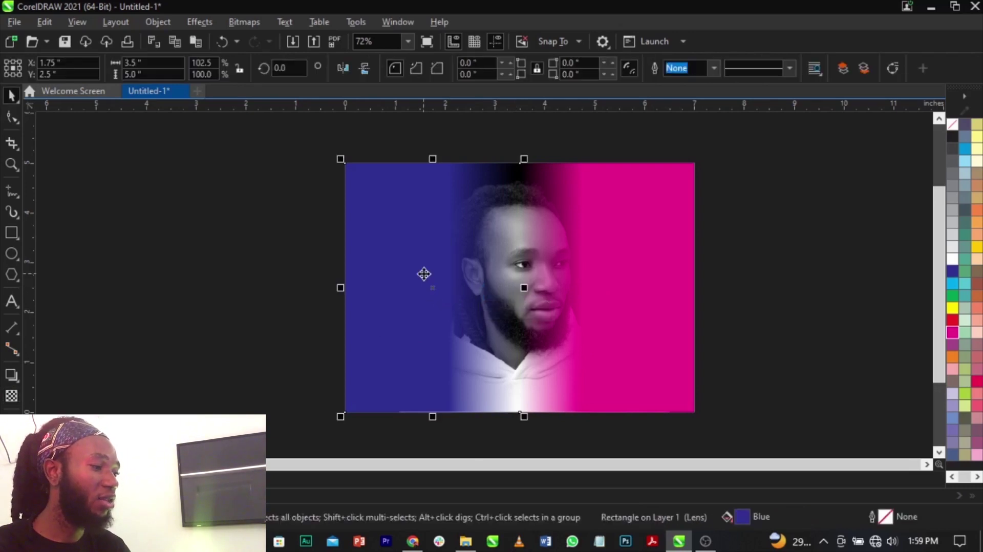
Set the merge mode of both the blue and pink rectangles to Overlay
{"action": "left_click", "coordinate": [423, 274]}
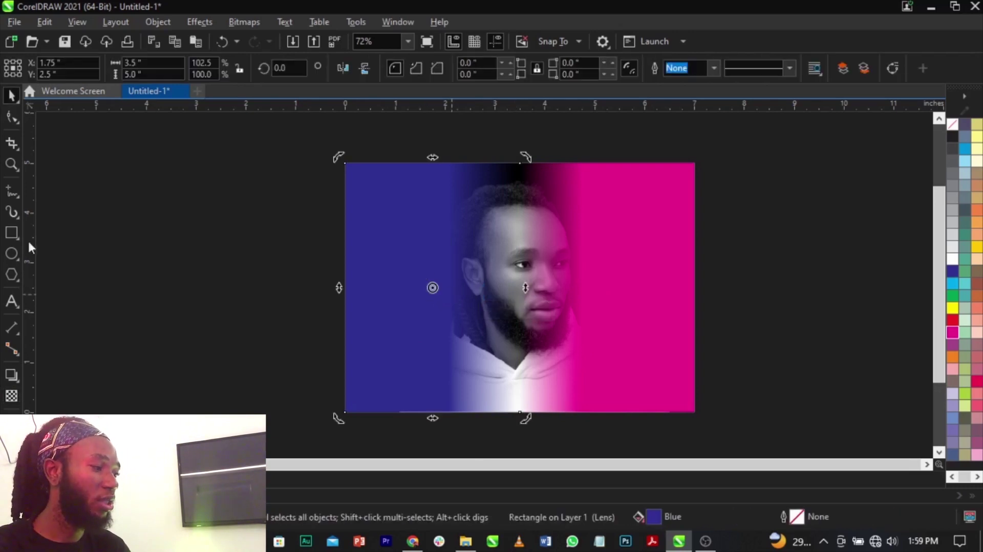
{"action": "left_click", "coordinate": [11, 395]}
{"action": "left_click", "coordinate": [210, 65]}
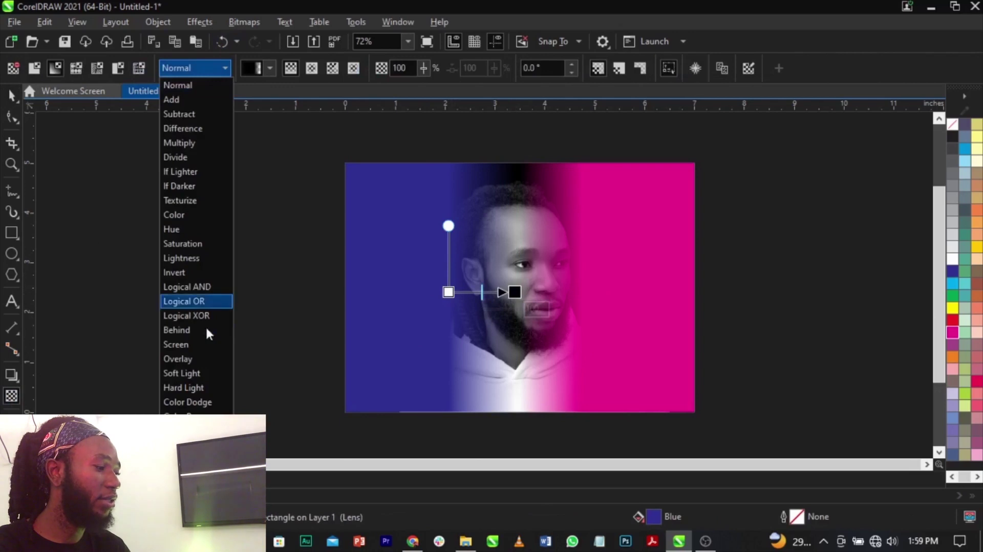
{"action": "left_click", "coordinate": [205, 360]}
{"action": "left_click", "coordinate": [630, 330]}
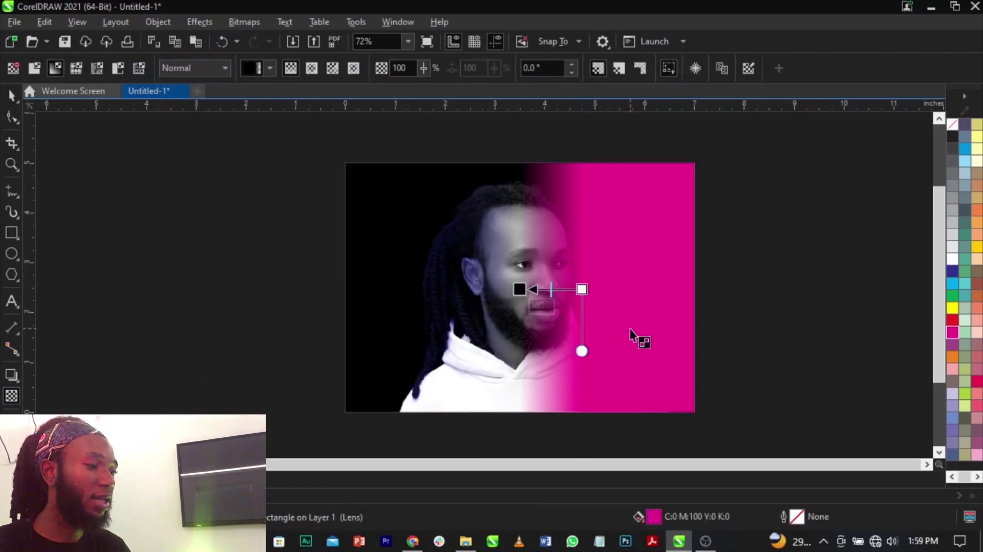
{"action": "left_click", "coordinate": [213, 70]}
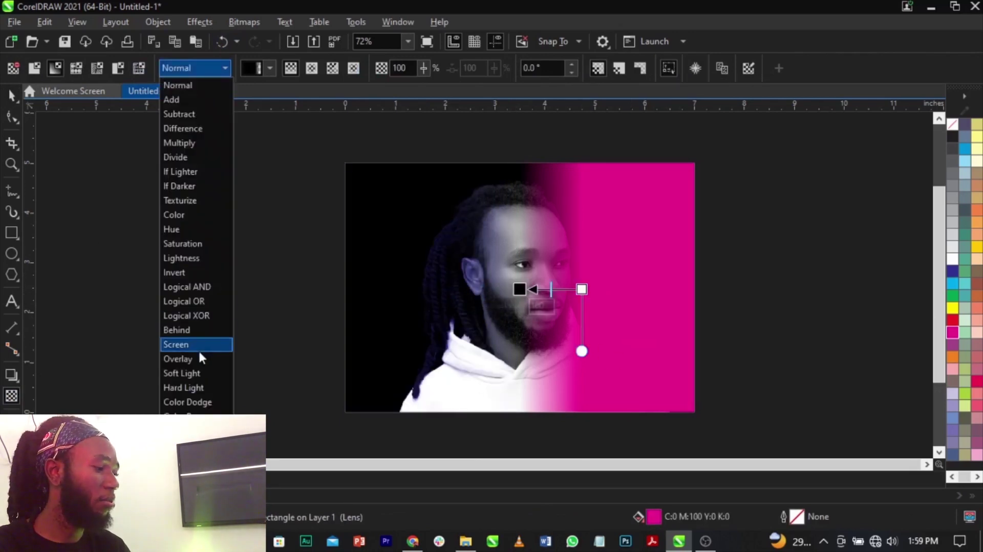
{"action": "left_click", "coordinate": [200, 355]}
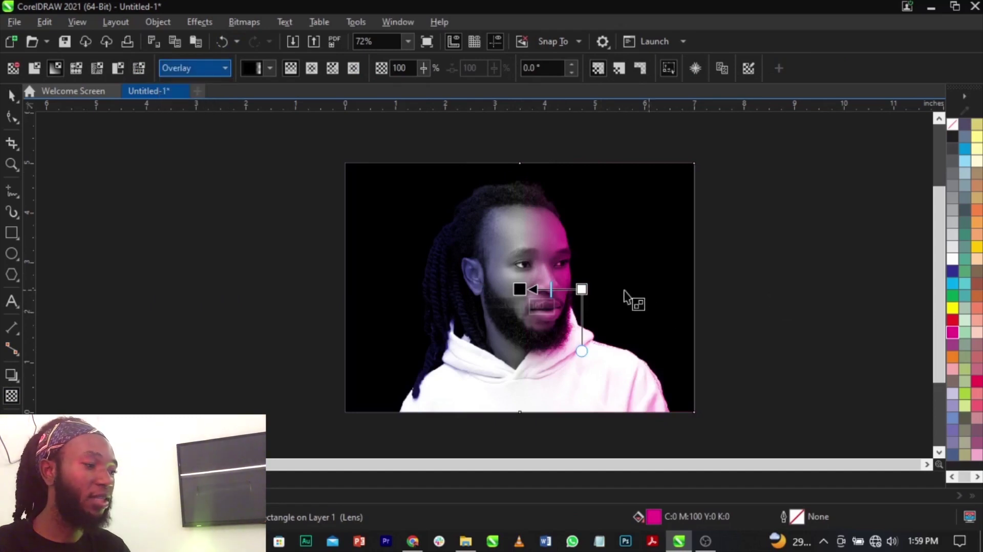
{"action": "key", "text": "space"}
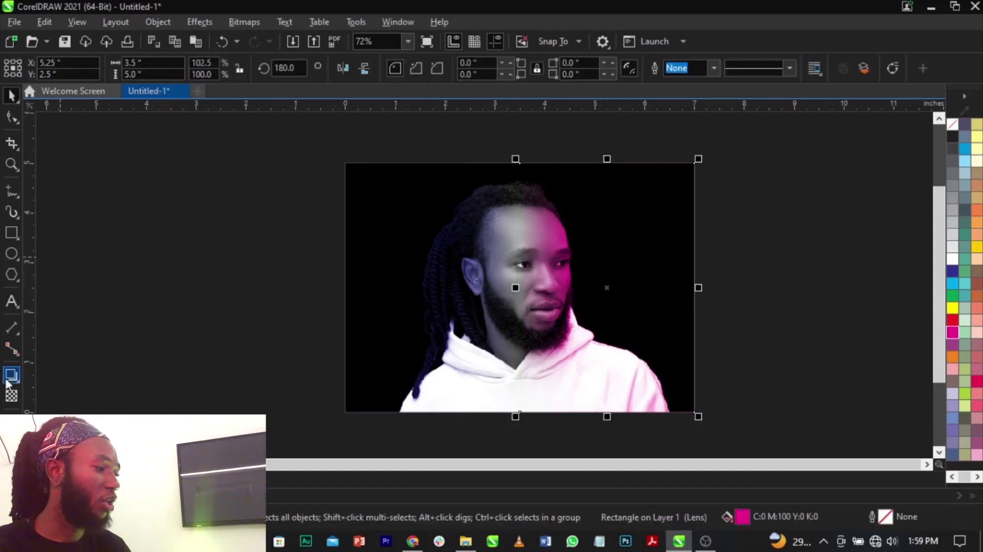
Try Screen and Soft Light on the pink rectangle, then return it to Overlay
{"action": "left_click", "coordinate": [12, 396]}
{"action": "left_click", "coordinate": [167, 65]}
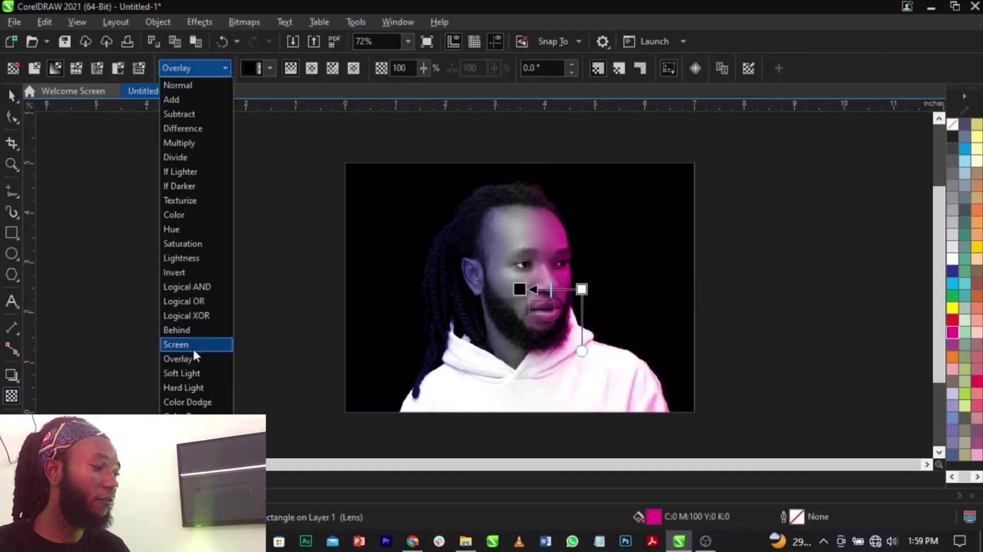
{"action": "left_click", "coordinate": [193, 343]}
{"action": "left_click", "coordinate": [217, 67]}
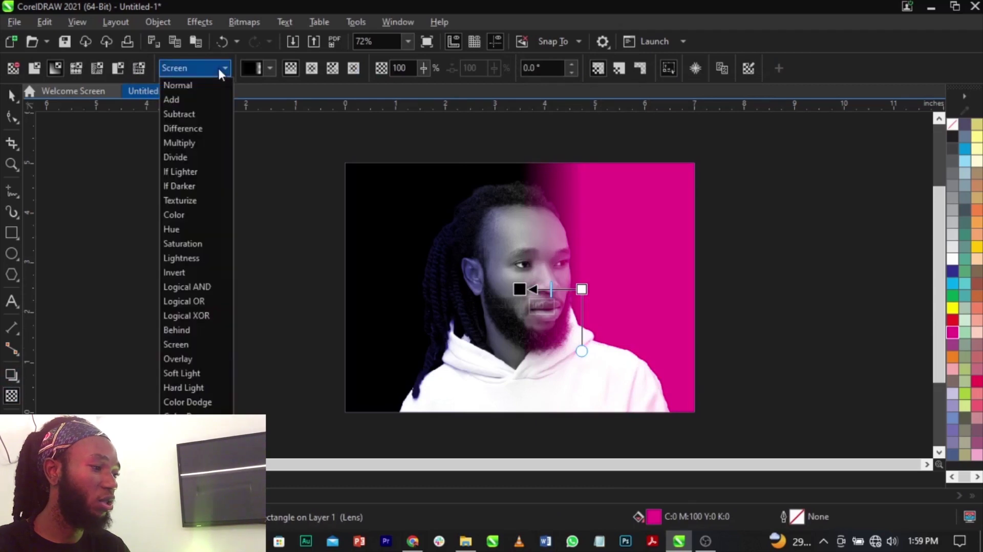
{"action": "left_click", "coordinate": [215, 374]}
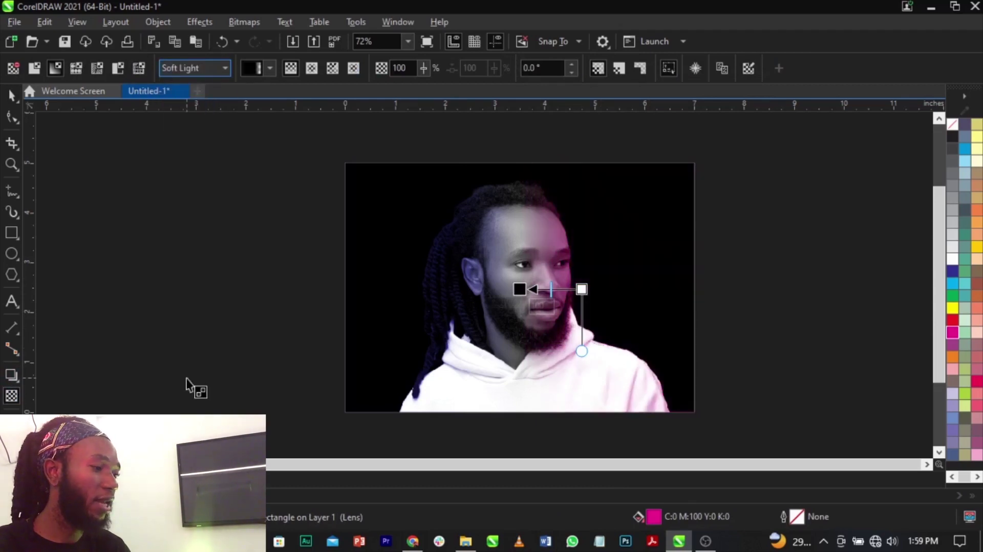
{"action": "left_click", "coordinate": [213, 71]}
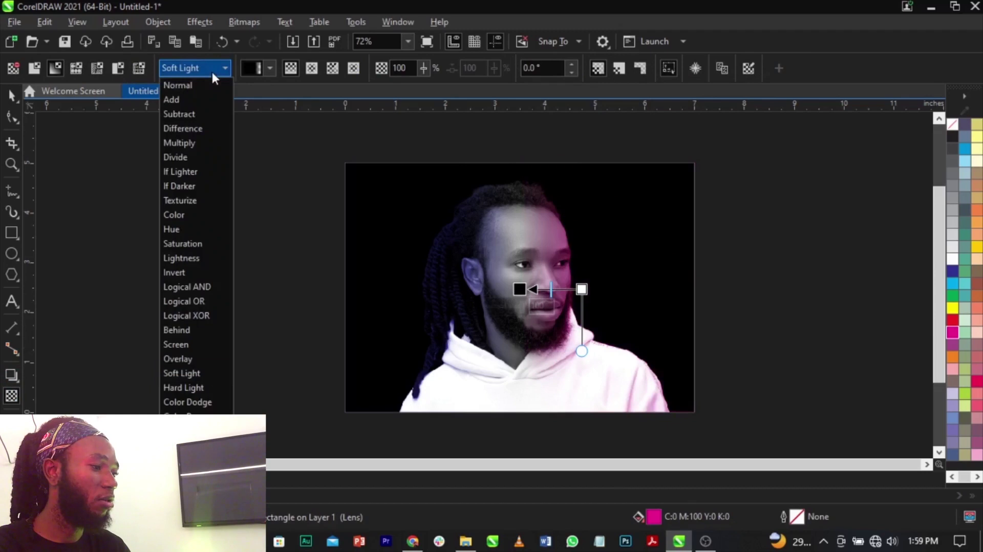
{"action": "left_click", "coordinate": [192, 357]}
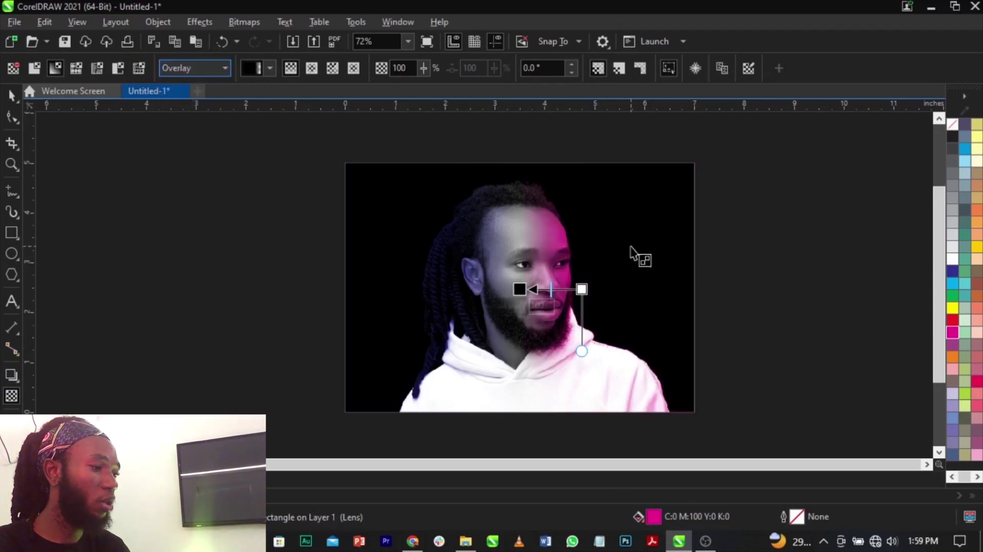
{"action": "key", "text": "space"}
Widen the blue overlay rightward and extend the pink overlay left to the page midpoint
{"action": "scroll", "coordinate": [520, 290], "scroll_direction": "up", "scroll_amount": 3}
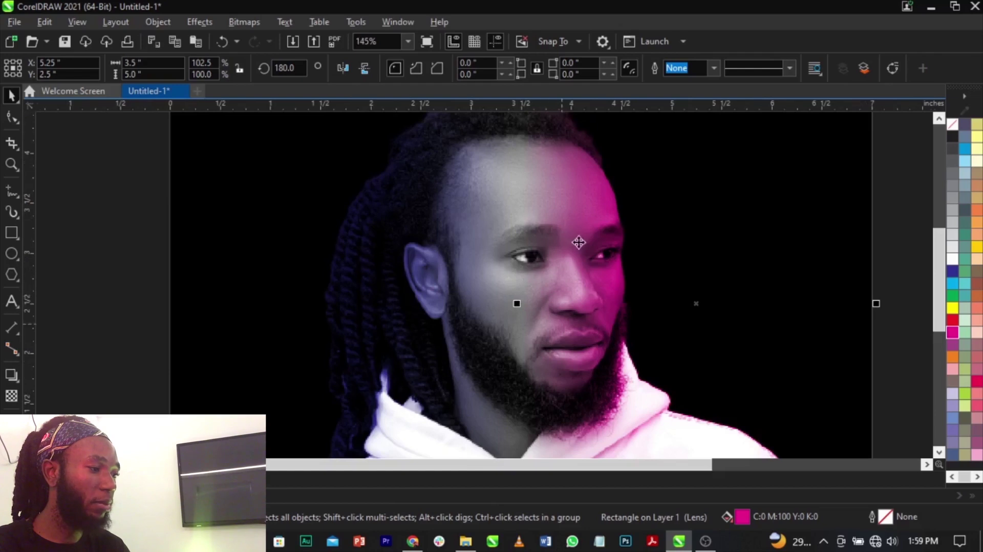
{"action": "scroll", "coordinate": [520, 287], "scroll_direction": "down", "scroll_amount": 1}
{"action": "key", "text": "ctrl+z"}
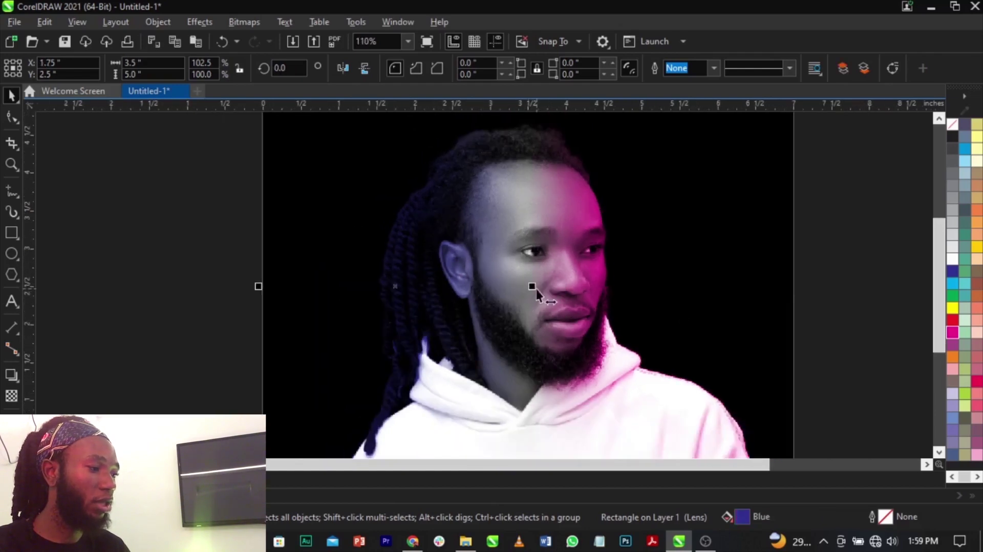
{"action": "left_click_drag", "start_coordinate": [535, 289], "coordinate": [576, 287]}
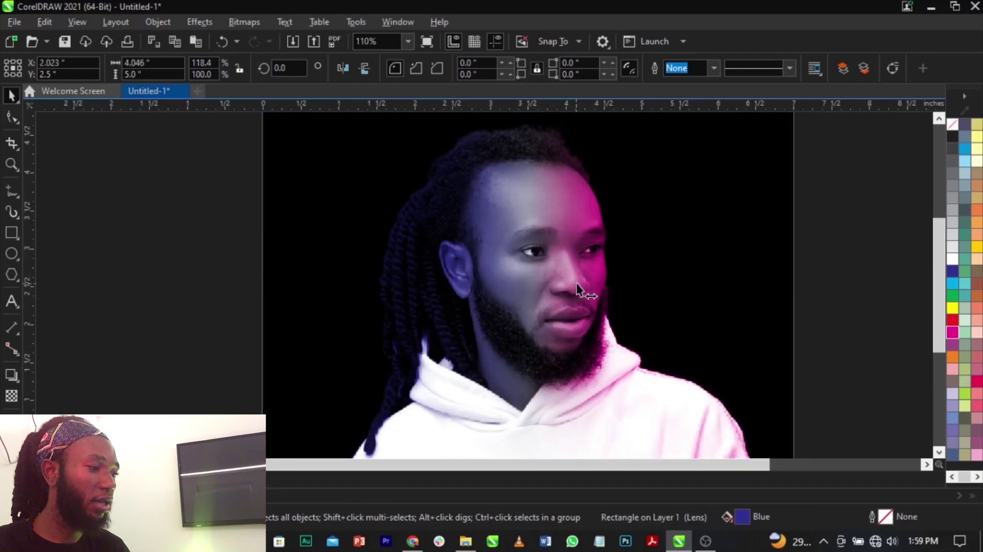
{"action": "left_click", "coordinate": [589, 284]}
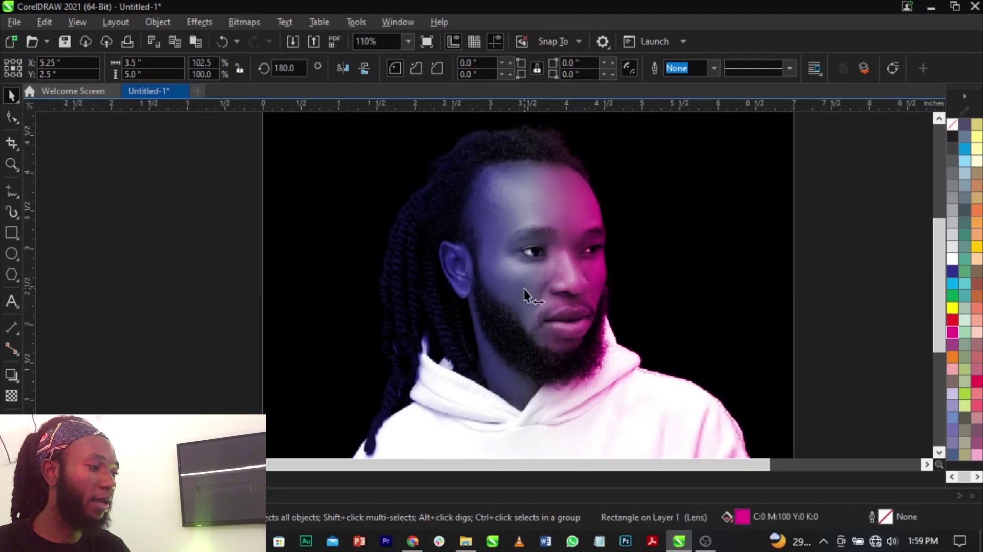
{"action": "mouse_move", "coordinate": [524, 289]}
{"action": "left_mouse_down"}
{"action": "mouse_move", "coordinate": [506, 293]}
{"action": "mouse_move", "coordinate": [513, 285]}
{"action": "left_mouse_up"}
{"action": "scroll", "coordinate": [518, 279], "scroll_direction": "down", "scroll_amount": 2}
{"action": "key", "text": "z"}
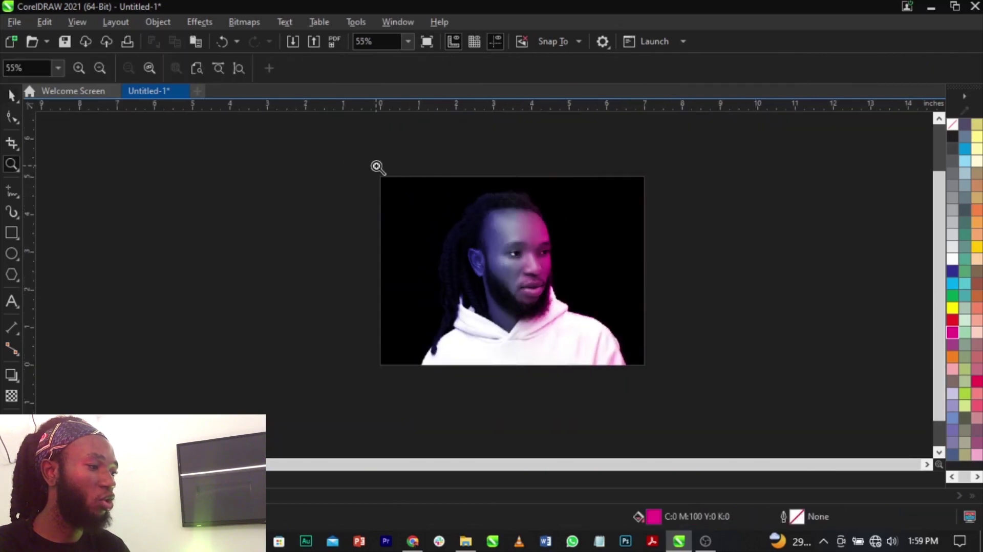
{"action": "left_click_drag", "start_coordinate": [377, 167], "coordinate": [672, 375]}
{"action": "key", "text": "space"}
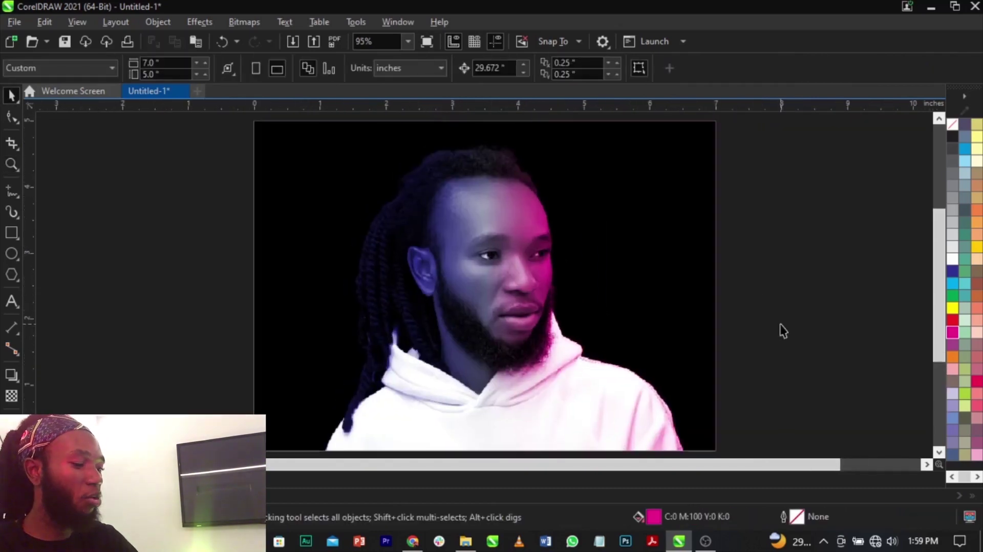
{"action": "key", "text": "F9"}
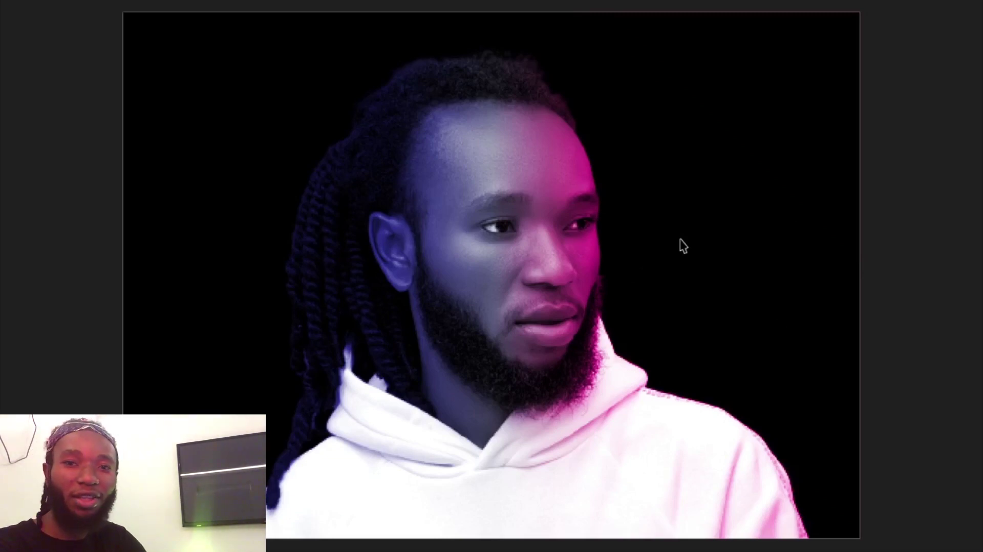
{"action": "left_click", "coordinate": [680, 239]}
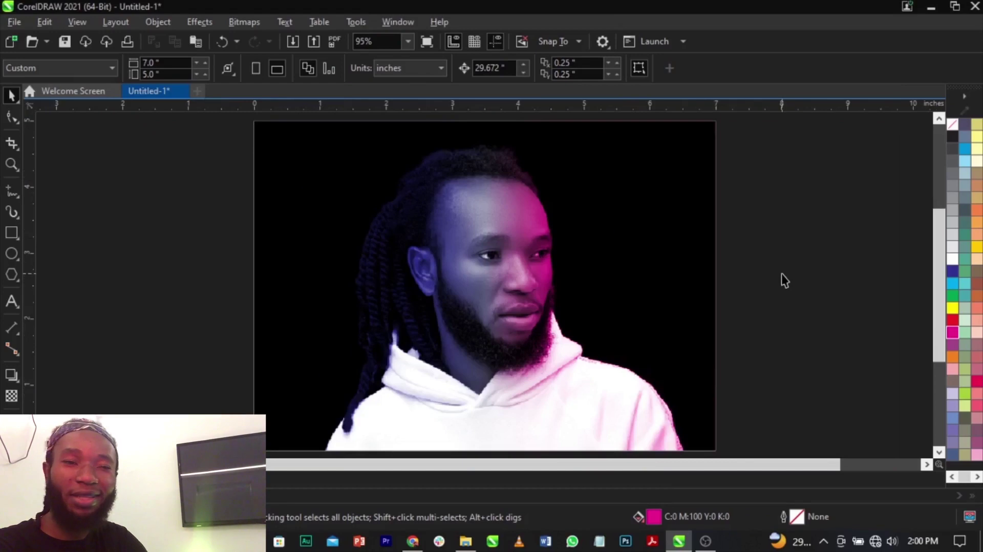